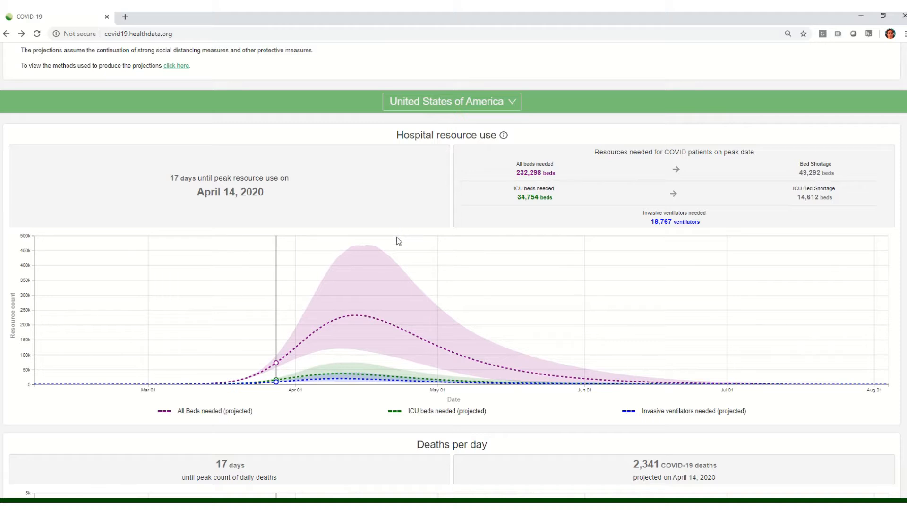
- Review the United States projection charts for hospital resource use, deaths per day and total deaths
{"action": "mouse_move", "coordinate": [361, 254]}
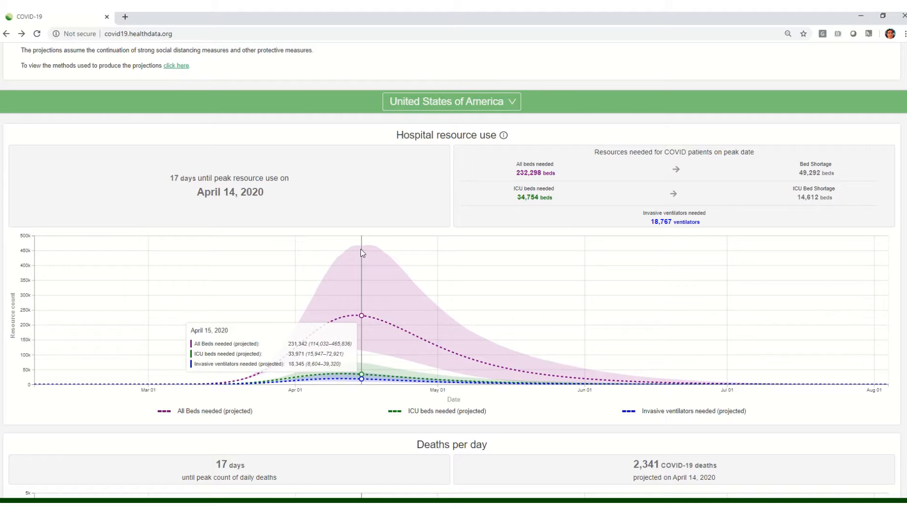
{"action": "scroll", "coordinate": [363, 253], "scroll_direction": "down", "scroll_amount": 6}
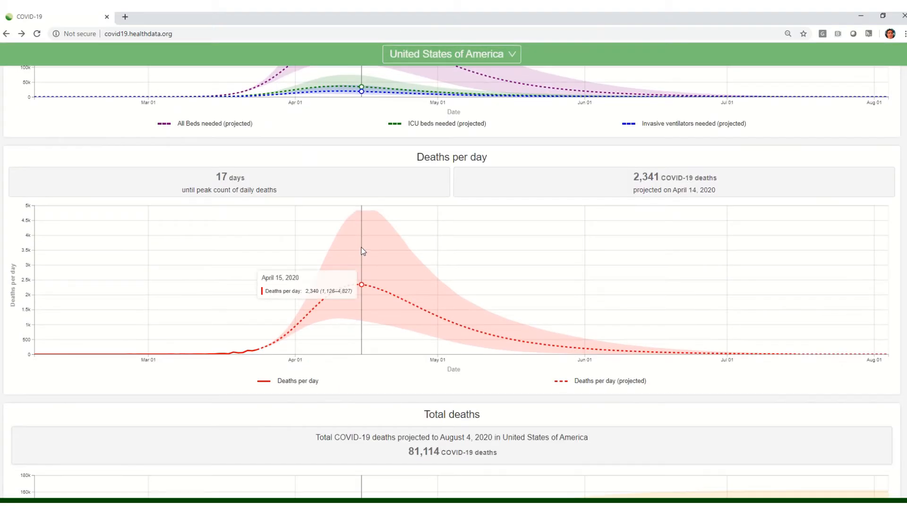
{"action": "scroll", "coordinate": [362, 252], "scroll_direction": "down", "scroll_amount": 4}
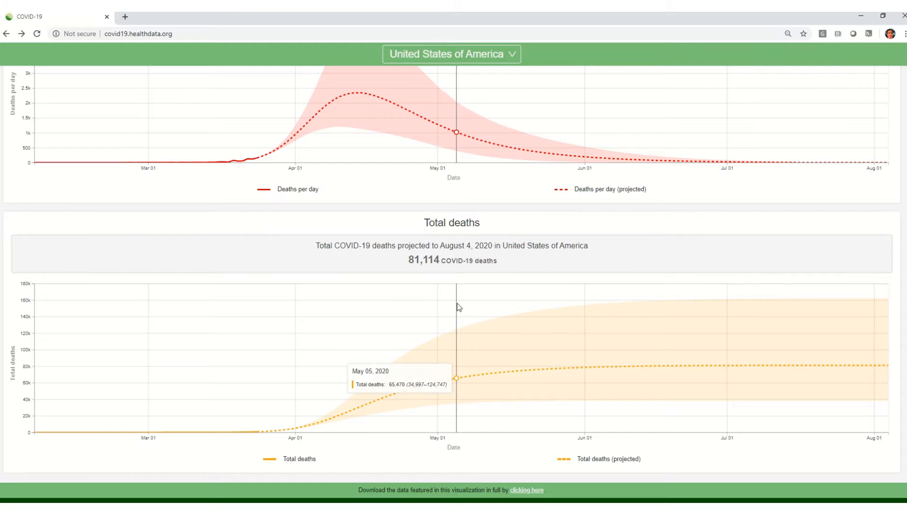
{"action": "scroll", "coordinate": [457, 307], "scroll_direction": "down", "scroll_amount": 1}
{"action": "scroll", "coordinate": [457, 307], "scroll_direction": "up", "scroll_amount": 12}
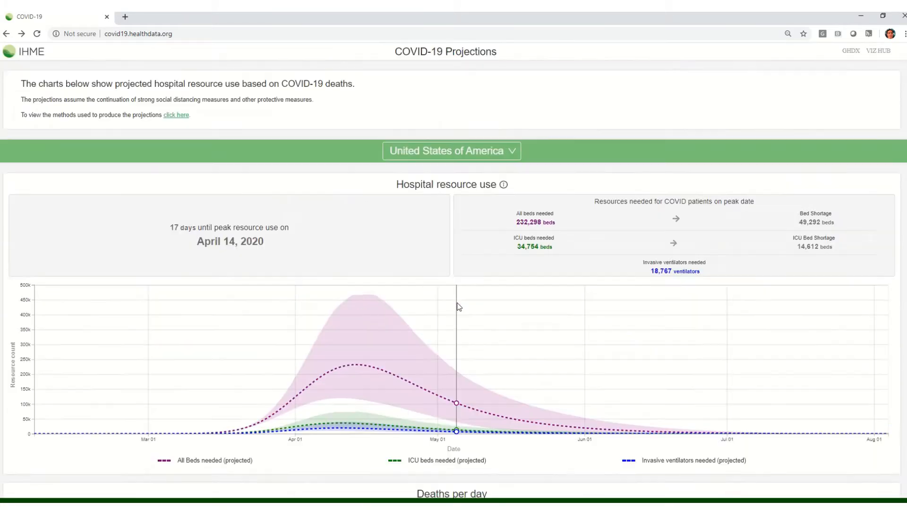
- Show the projections for Washington and review the state's social distancing measures and hospital resource use chart
{"action": "left_click", "coordinate": [445, 156]}
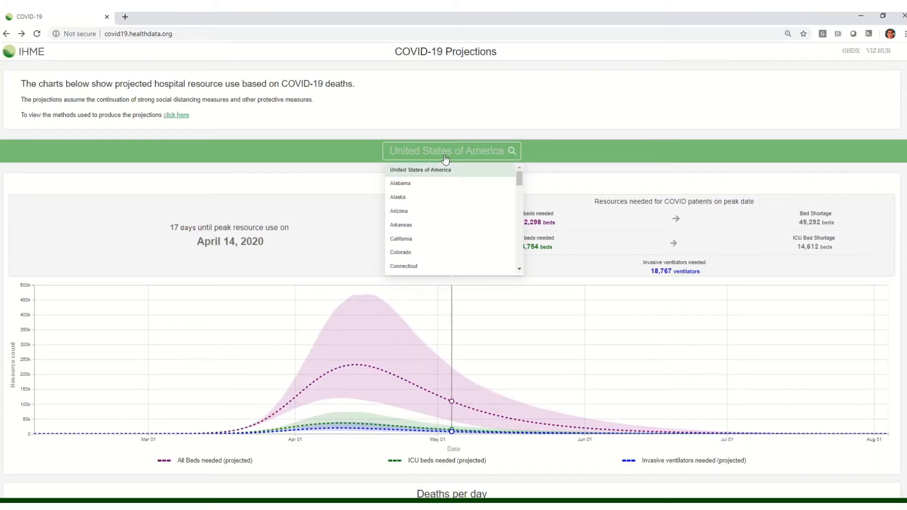
{"action": "left_click_drag", "start_coordinate": [519, 179], "coordinate": [517, 259]}
{"action": "left_click", "coordinate": [455, 260]}
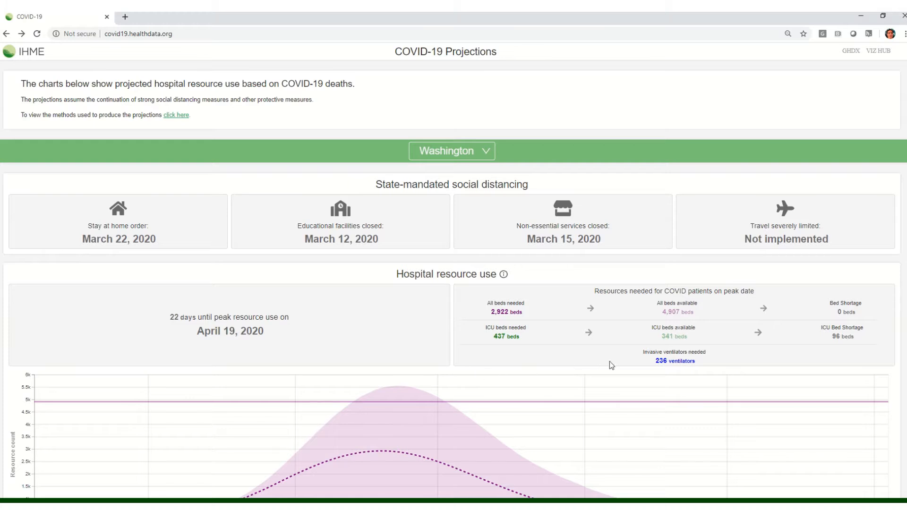
{"action": "scroll", "coordinate": [508, 362], "scroll_direction": "down", "scroll_amount": 3}
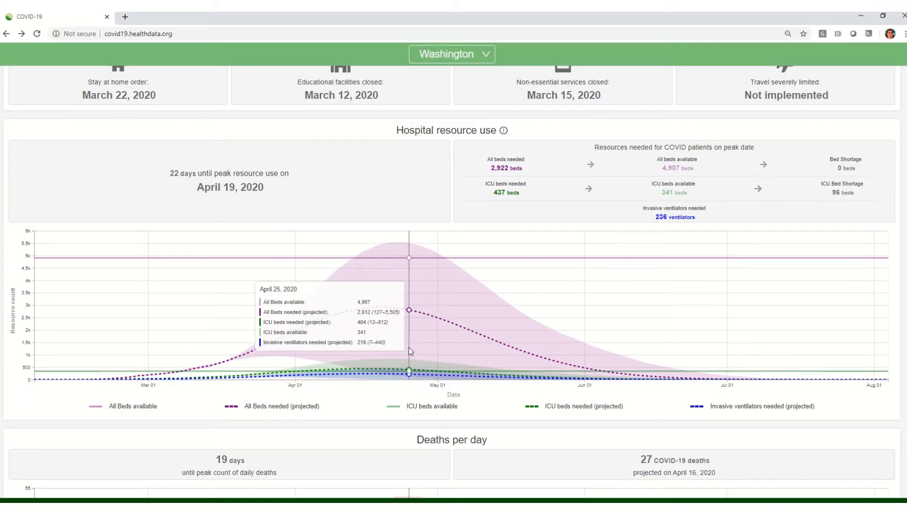
{"action": "scroll", "coordinate": [409, 348], "scroll_direction": "up", "scroll_amount": 2}
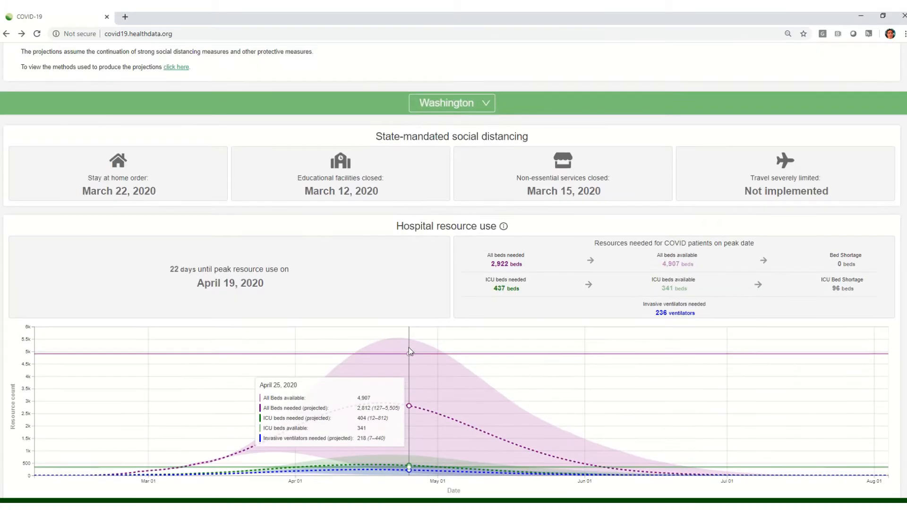
- Change the projections' location to New York and view its hospital resource use chart
{"action": "left_click", "coordinate": [463, 107]}
{"action": "left_click_drag", "start_coordinate": [494, 204], "coordinate": [500, 182]}
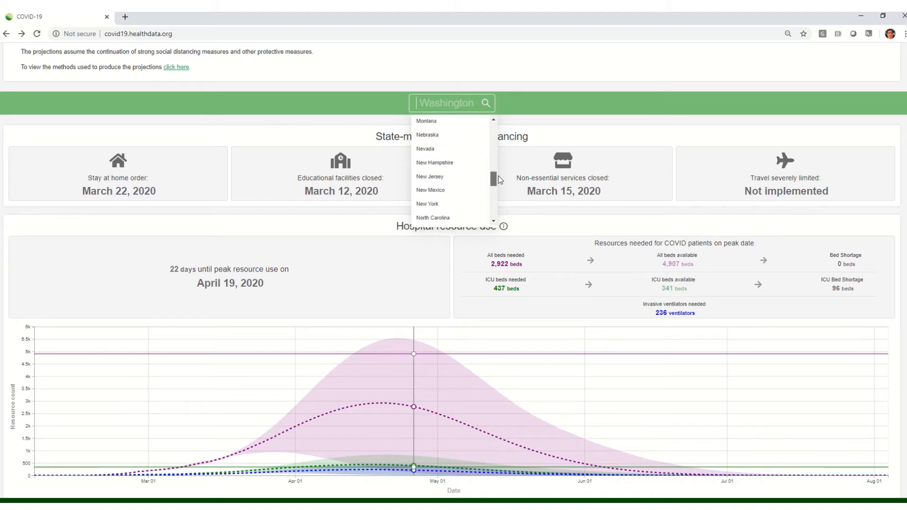
{"action": "left_click", "coordinate": [435, 203]}
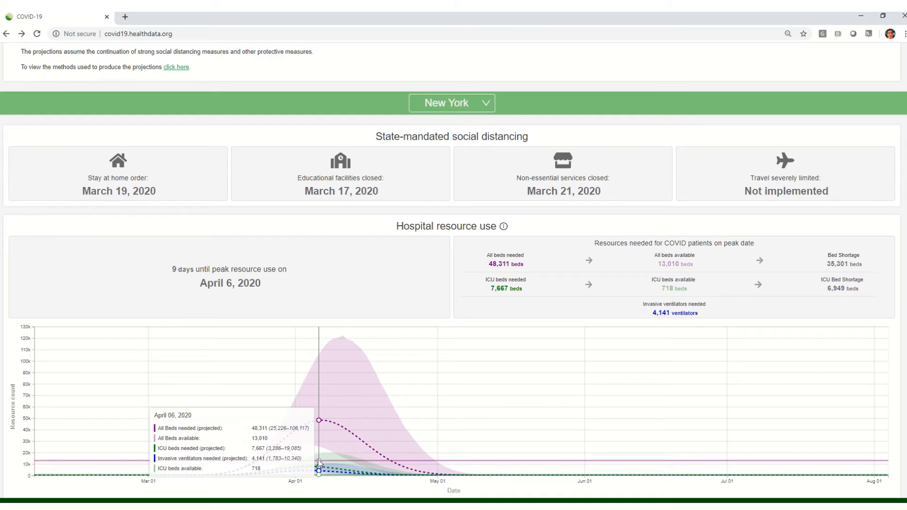
{"action": "scroll", "coordinate": [319, 462], "scroll_direction": "down", "scroll_amount": 1}
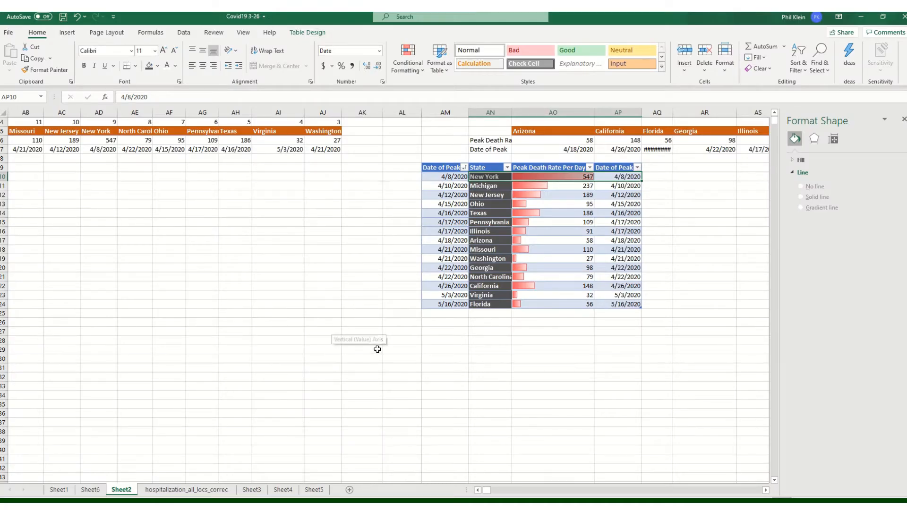
- Bring the line chart of mean deaths by state into enlarged view on Sheet2 of the Covid19 3-26 workbook
{"action": "left_click", "coordinate": [377, 338]}
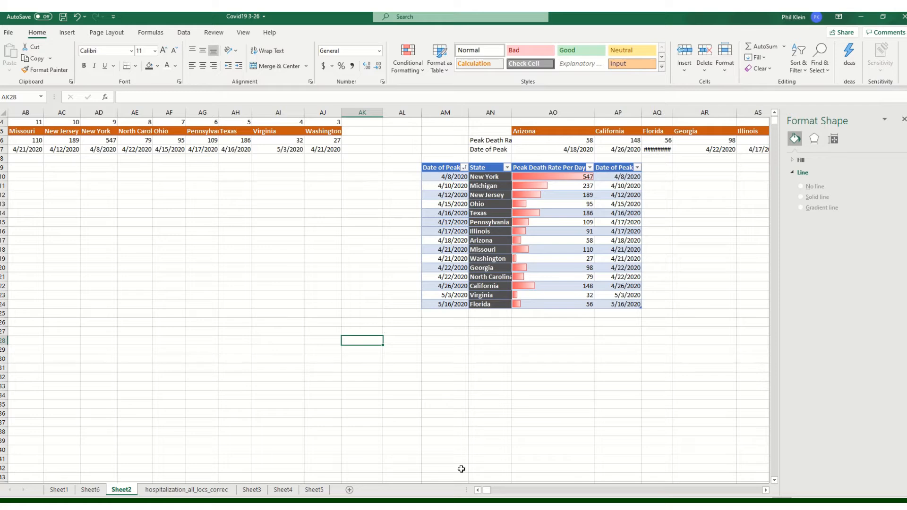
{"action": "left_click", "coordinate": [478, 491]}
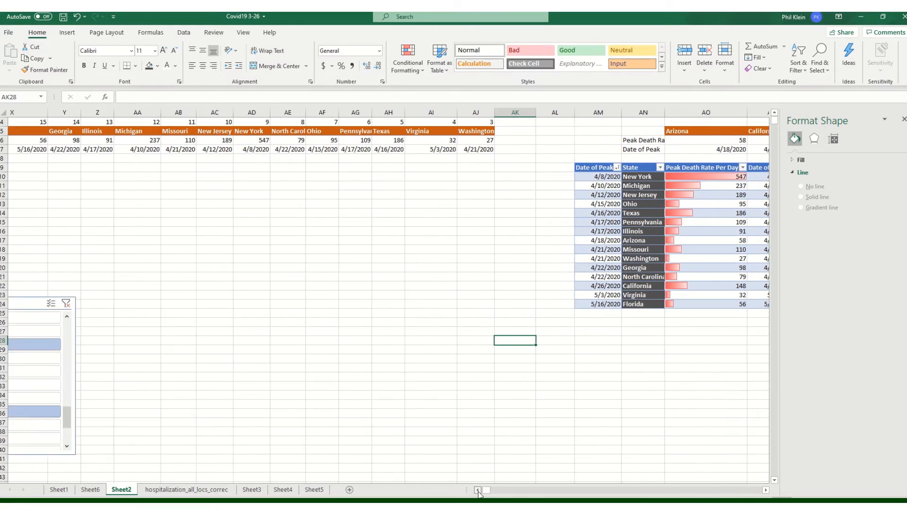
{"action": "left_click_drag", "start_coordinate": [478, 491], "coordinate": [478, 490]}
{"action": "scroll", "coordinate": [480, 442], "scroll_direction": "down", "scroll_amount": 5}
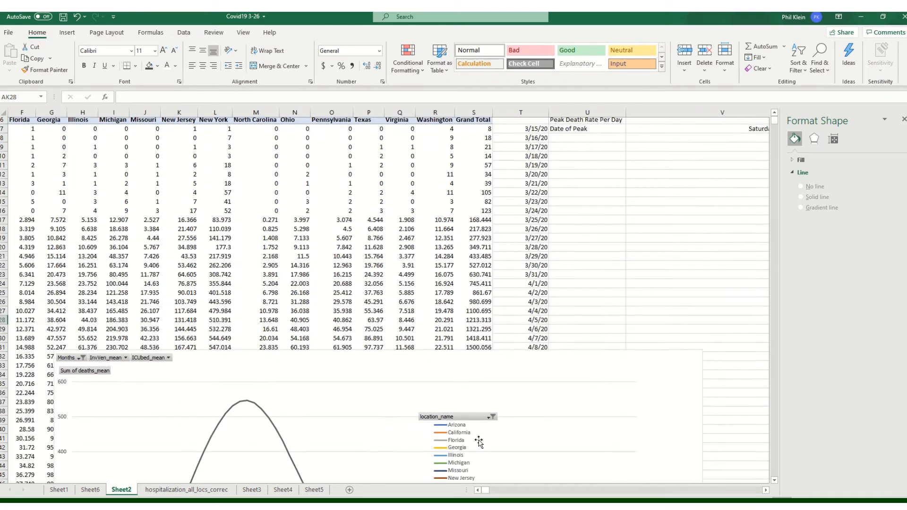
{"action": "scroll", "coordinate": [480, 443], "scroll_direction": "down", "scroll_amount": 2}
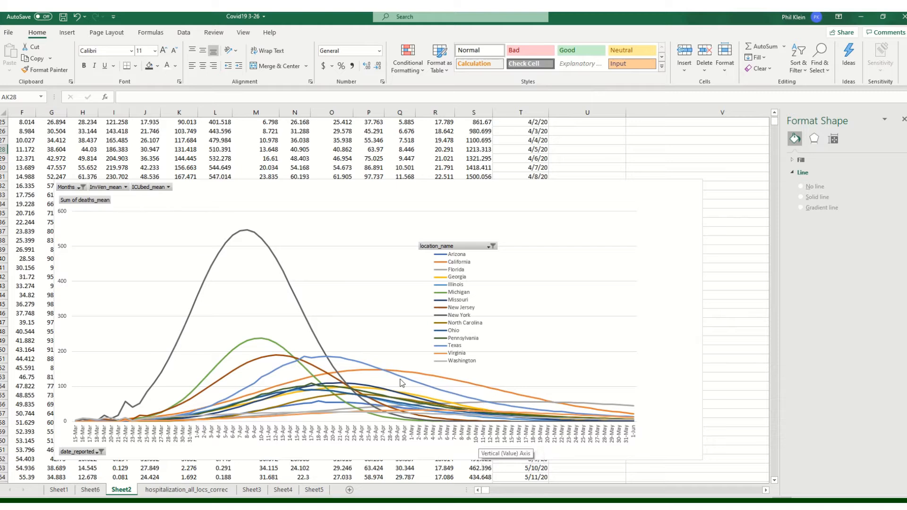
{"action": "scroll", "coordinate": [401, 385], "scroll_direction": "up", "scroll_amount": 1, "text": "ctrl"}
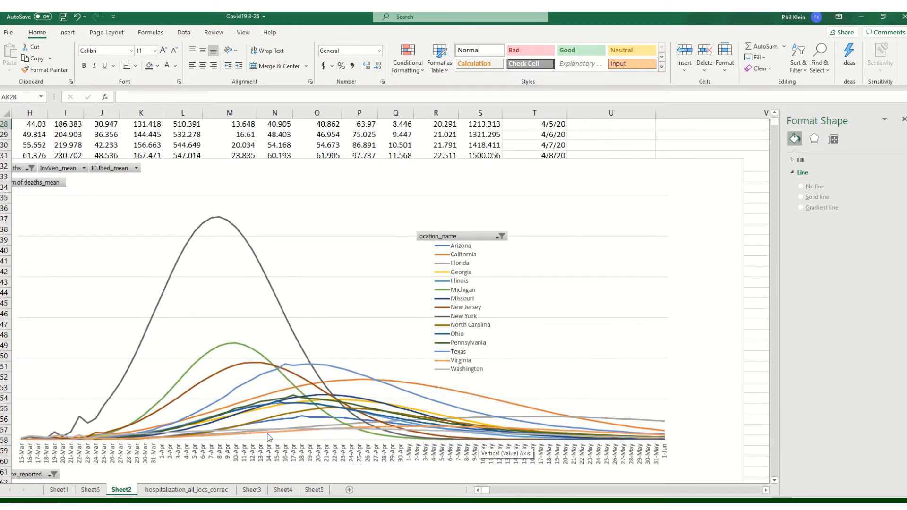
- Examine the death curves in the line chart, highlighting the New York, California and Florida series in turn
{"action": "left_click", "coordinate": [177, 270]}
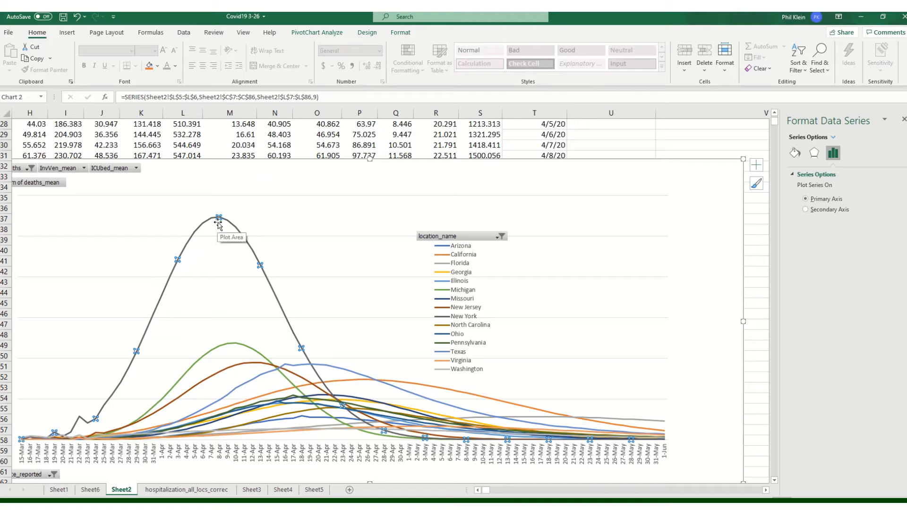
{"action": "left_click", "coordinate": [477, 490]}
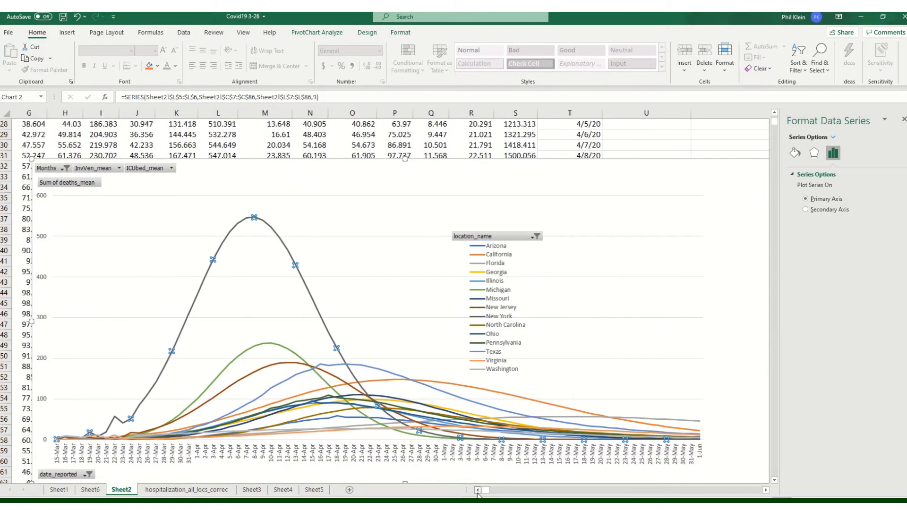
{"action": "left_click", "coordinate": [477, 490]}
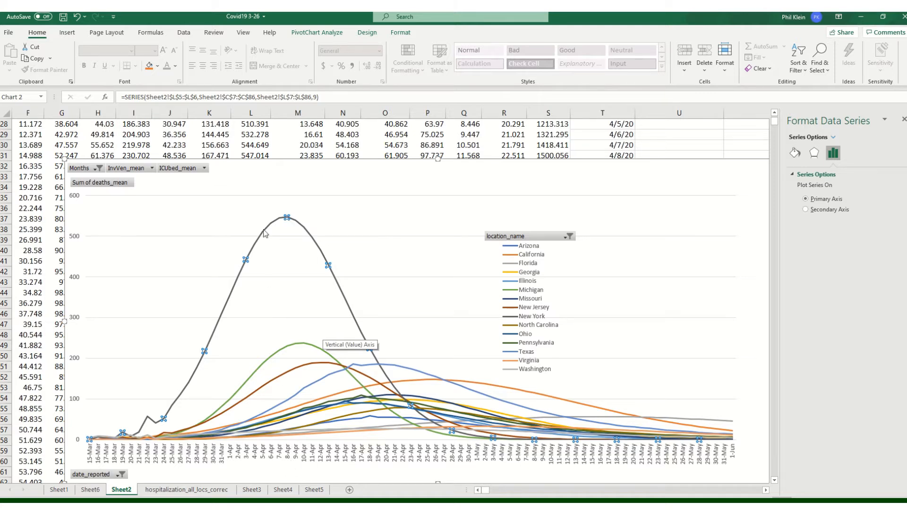
{"action": "mouse_move", "coordinate": [287, 220]}
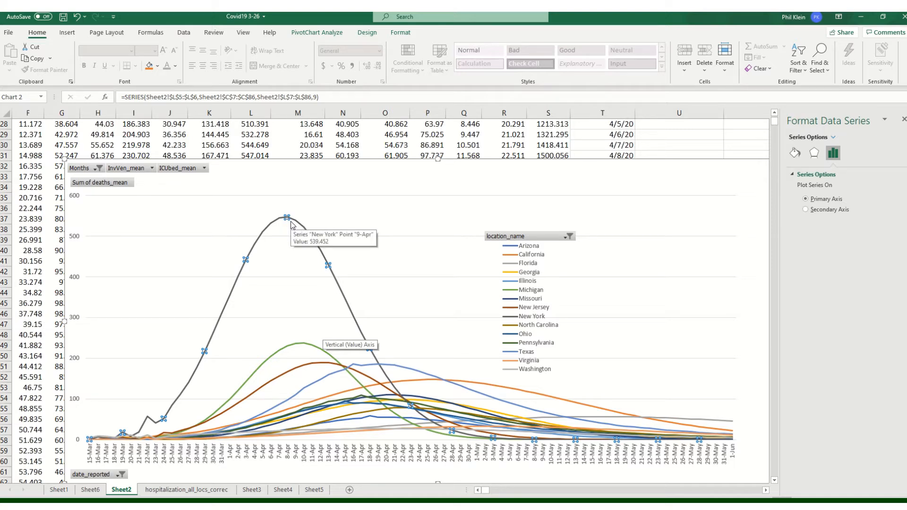
{"action": "mouse_move", "coordinate": [292, 349]}
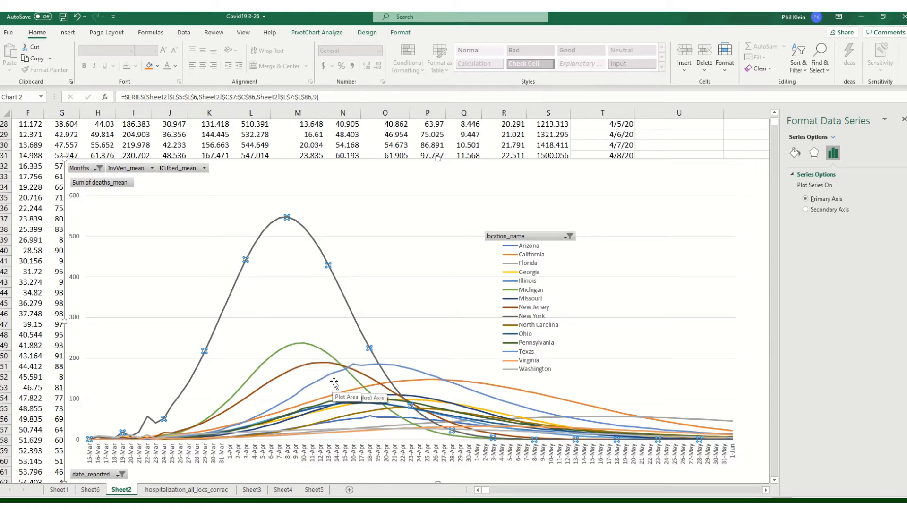
{"action": "left_click", "coordinate": [465, 384]}
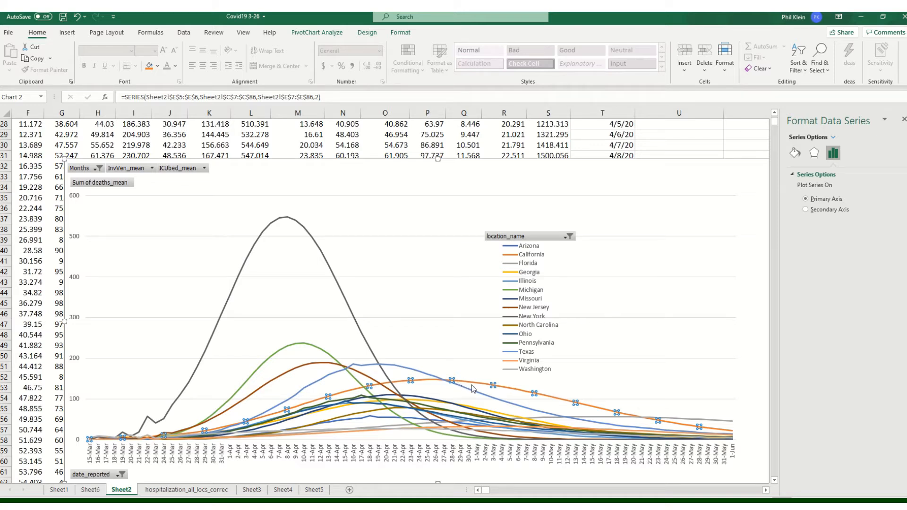
{"action": "left_click", "coordinate": [605, 418]}
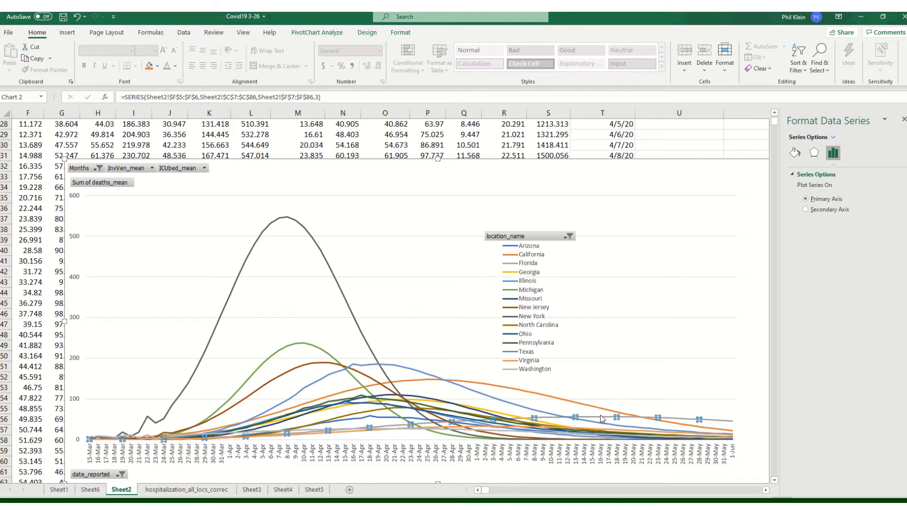
- Go back to the peak death rate table by state on Sheet2 and examine New York's peak rate and date
{"action": "left_click", "coordinate": [766, 491]}
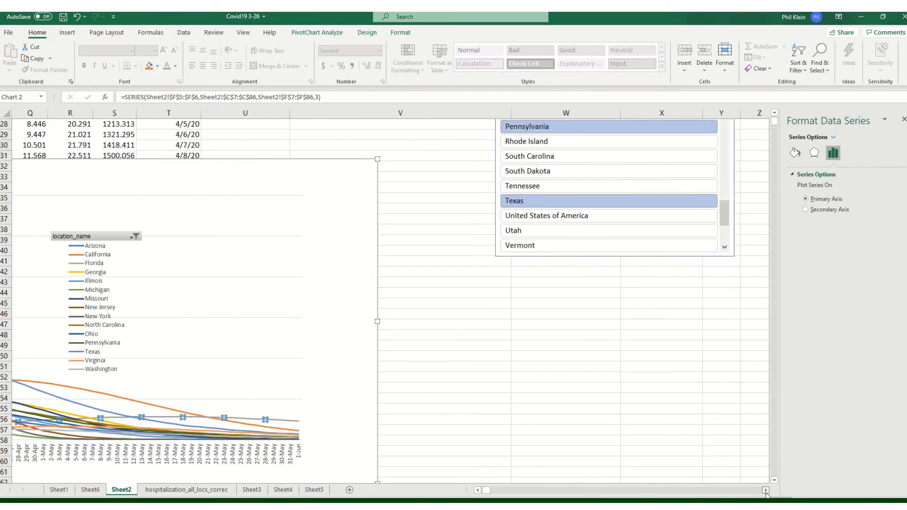
{"action": "left_click", "coordinate": [766, 491]}
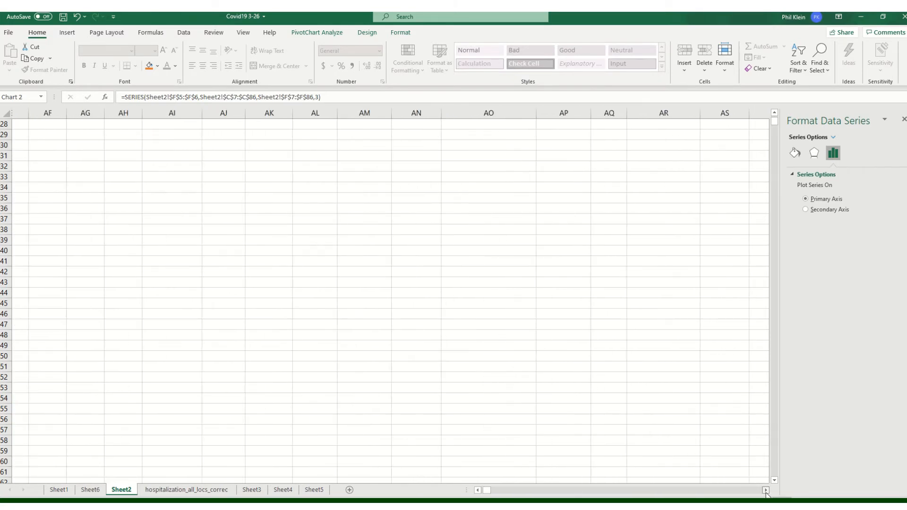
{"action": "scroll", "coordinate": [493, 424], "scroll_direction": "up", "scroll_amount": 7}
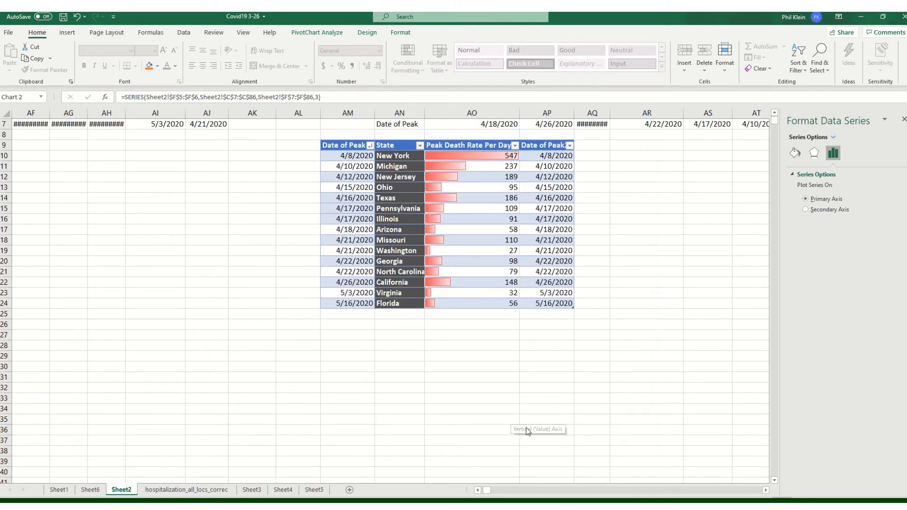
{"action": "scroll", "coordinate": [526, 428], "scroll_direction": "up", "scroll_amount": 1}
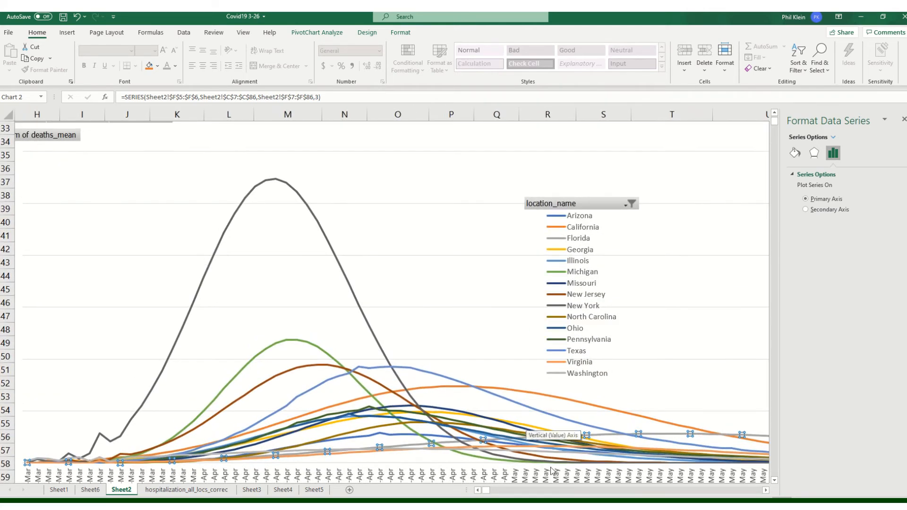
{"action": "left_click", "coordinate": [540, 491]}
{"action": "left_click", "coordinate": [541, 491]}
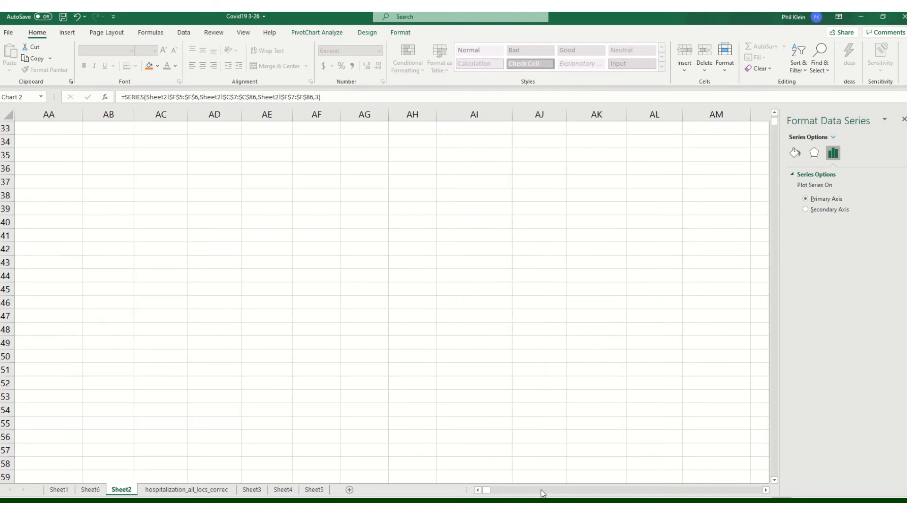
{"action": "left_click", "coordinate": [579, 491]}
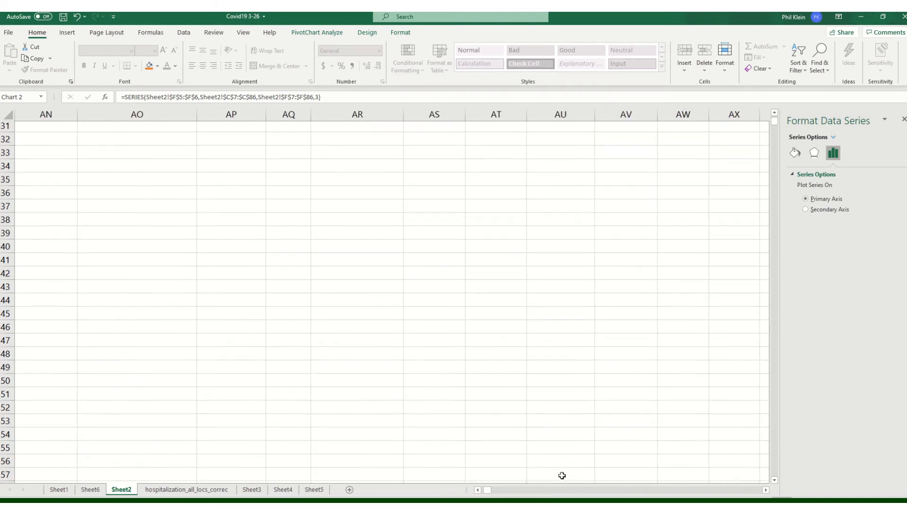
{"action": "scroll", "coordinate": [562, 475], "scroll_direction": "up", "scroll_amount": 8}
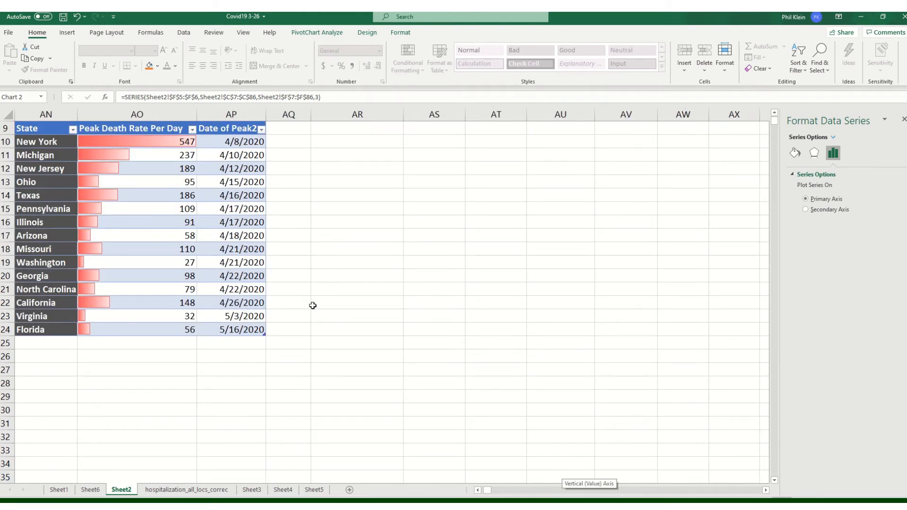
{"action": "left_click", "coordinate": [209, 141]}
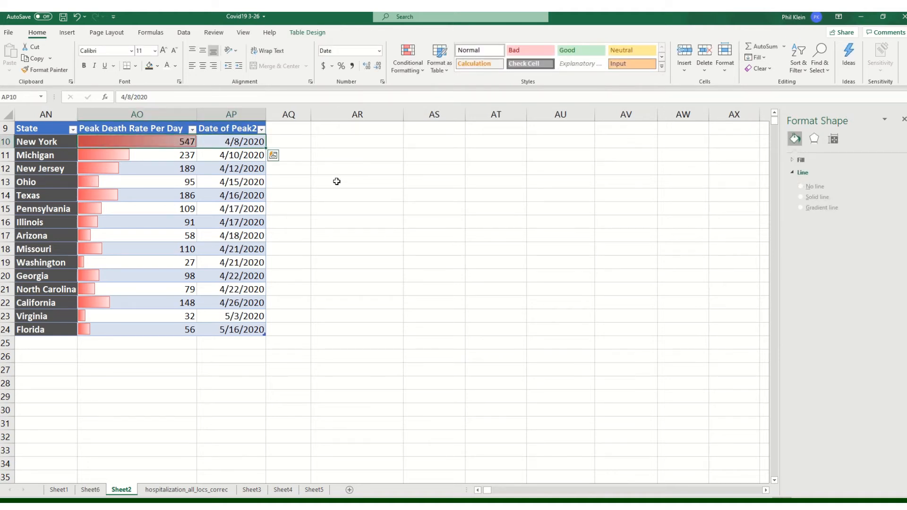
{"action": "left_click", "coordinate": [336, 179]}
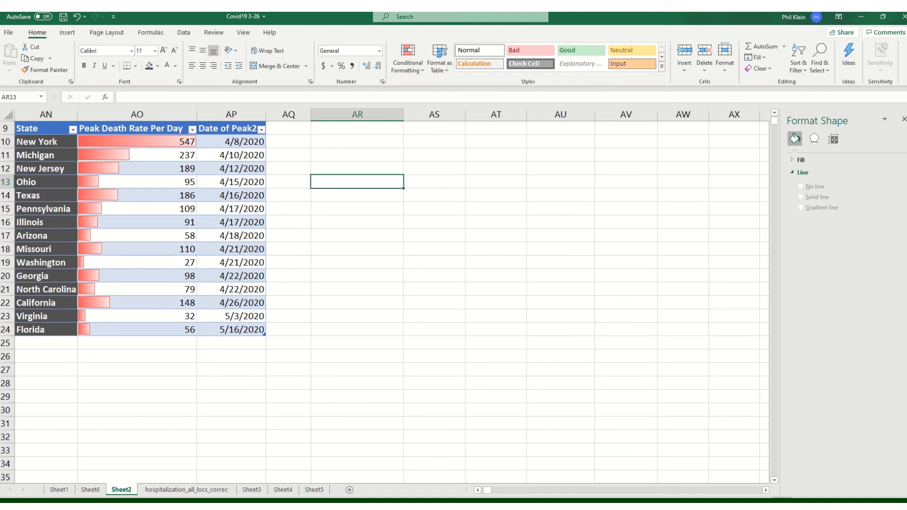
{"action": "left_click", "coordinate": [112, 434]}
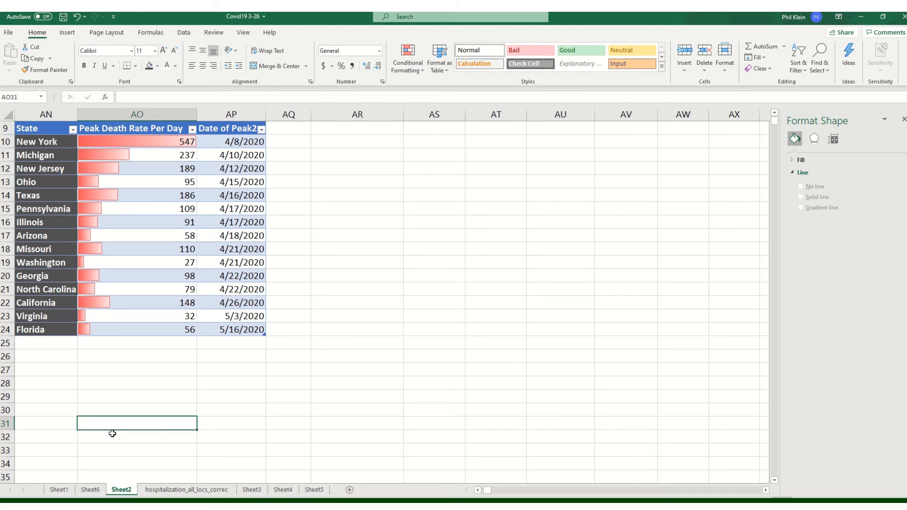
{"action": "key", "text": "Left"}
{"action": "key", "text": "Left"}
{"action": "key", "text": "Left"}
{"action": "key", "text": "Left"}
{"action": "key", "text": "Left"}
{"action": "key", "text": "Left"}
{"action": "key", "text": "Left"}
{"action": "key", "text": "Left"}
{"action": "key", "text": "Left"}
{"action": "key", "text": "Left"}
{"action": "key", "text": "Left"}
{"action": "key", "text": "Left"}
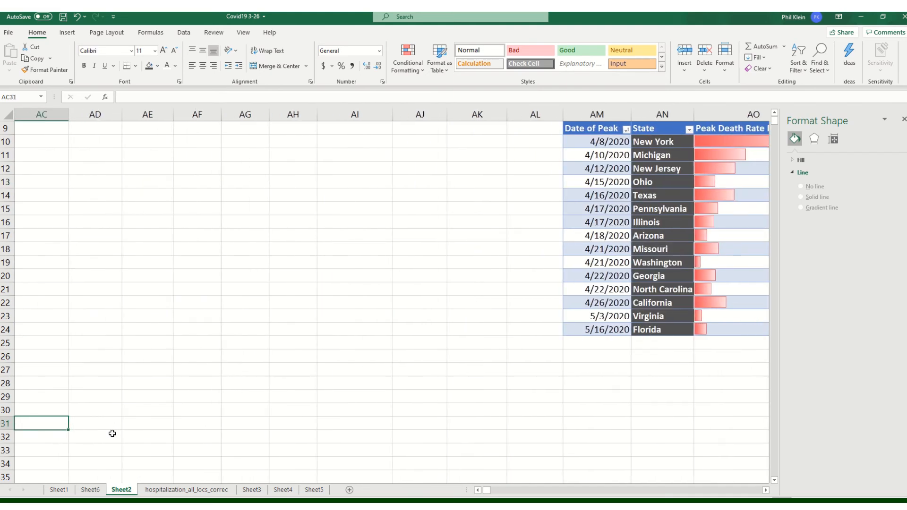
{"action": "key", "text": "Left"}
{"action": "key", "text": "Left"}
{"action": "key", "text": "Left"}
{"action": "key", "text": "Left"}
{"action": "key", "text": "Left"}
{"action": "key", "text": "Left"}
{"action": "key", "text": "Left"}
{"action": "key", "text": "Left"}
{"action": "key", "text": "Left"}
{"action": "key", "text": "Left"}
{"action": "key", "text": "Left"}
{"action": "key", "text": "Left"}
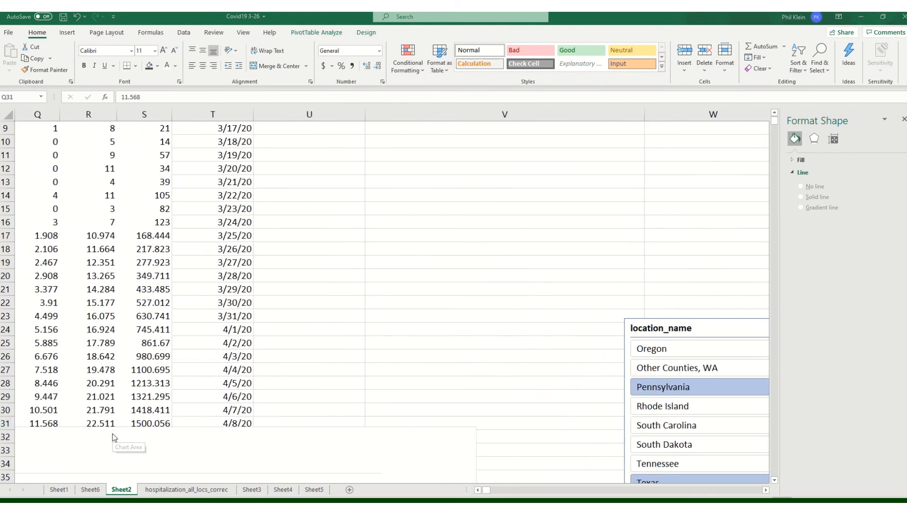
- Switch to the COVID-19 projections page in Chrome, set the location to United States of America and review its charts
{"action": "key", "text": "alt+Tab"}
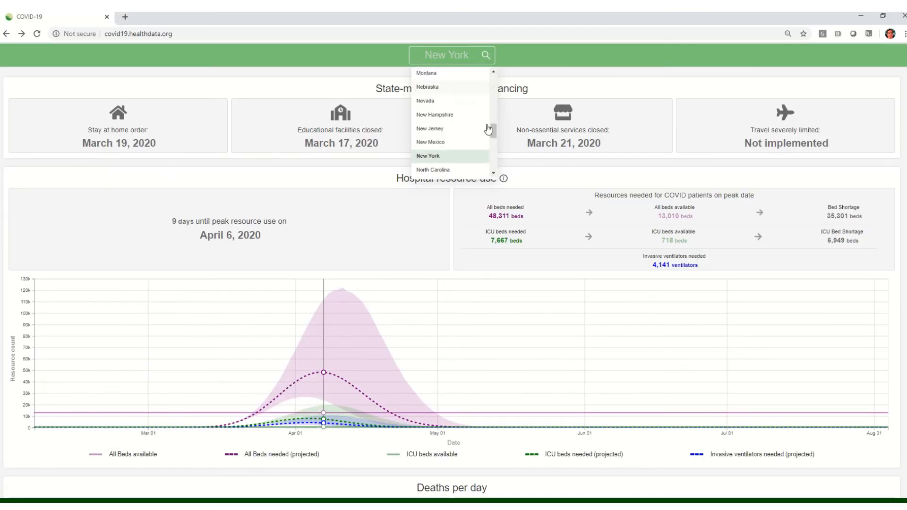
{"action": "left_click_drag", "start_coordinate": [493, 129], "coordinate": [481, 67]}
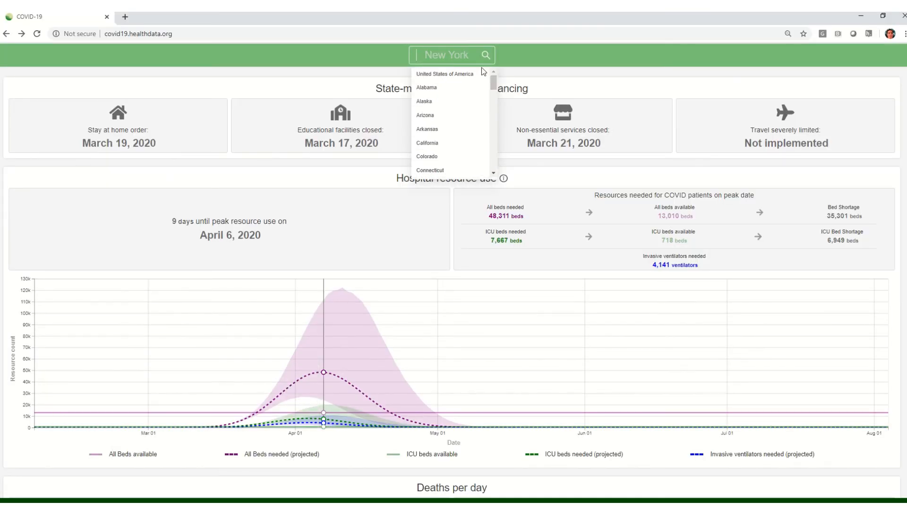
{"action": "left_click", "coordinate": [461, 76]}
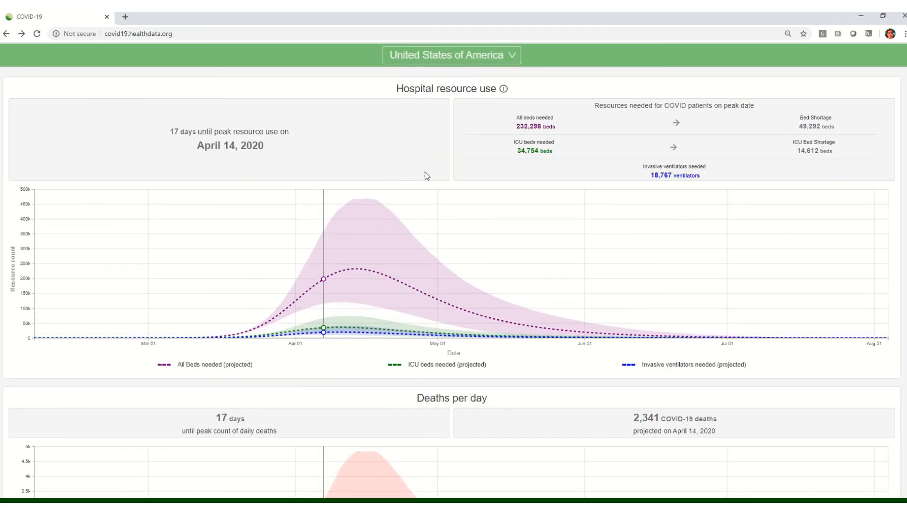
{"action": "mouse_move", "coordinate": [356, 243]}
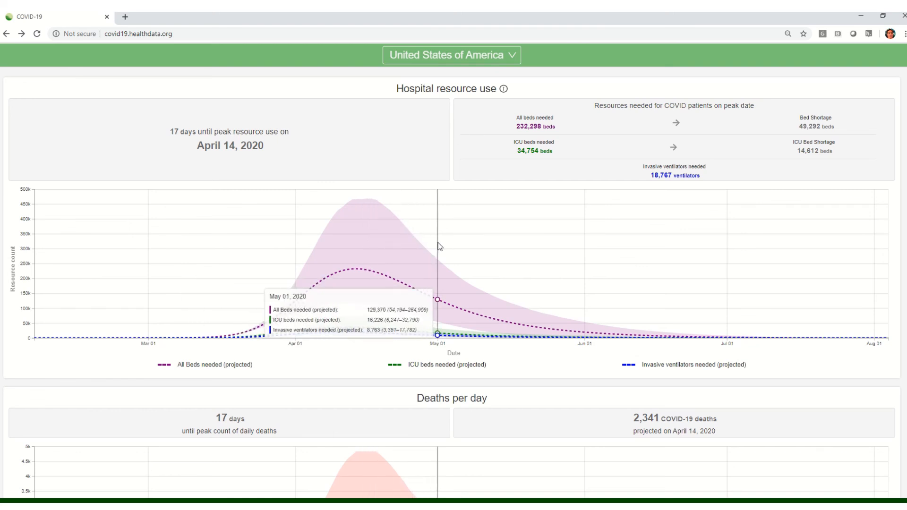
{"action": "scroll", "coordinate": [439, 246], "scroll_direction": "down", "scroll_amount": 10}
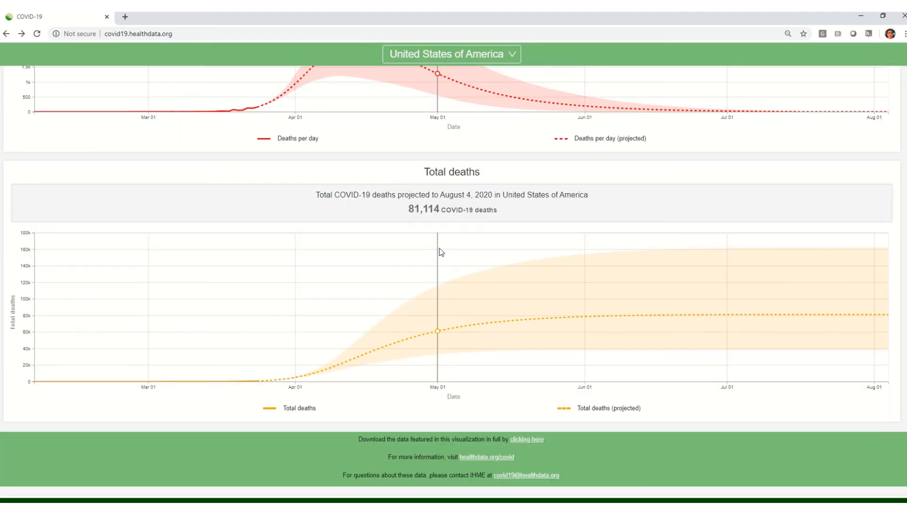